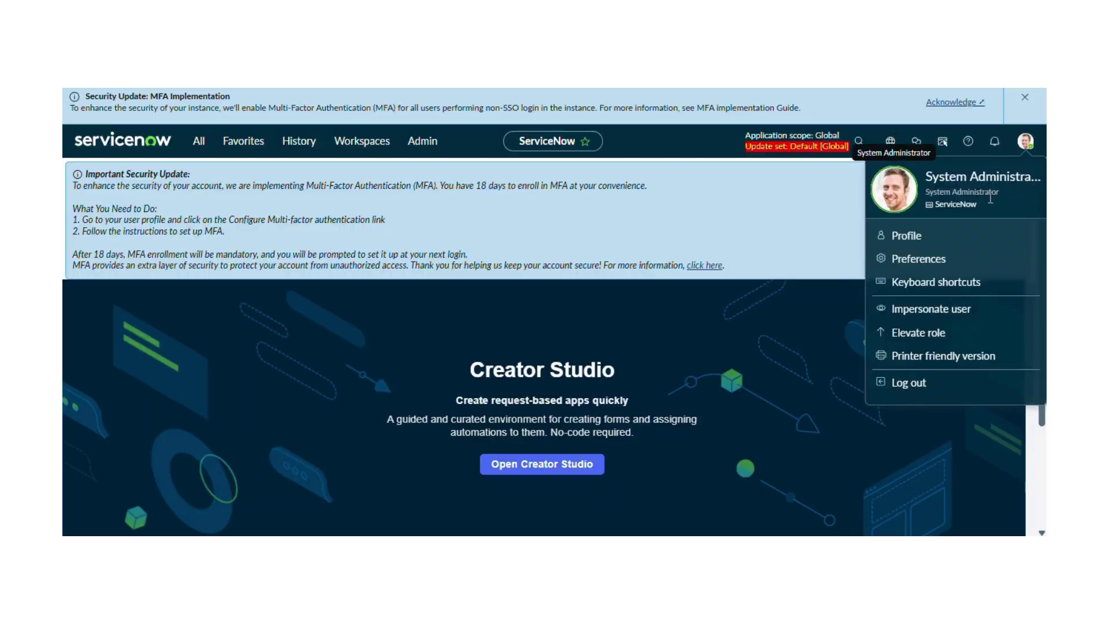
Step: Choose the Dark variant of the Coral theme in the user Theme preferences
click(919, 262)
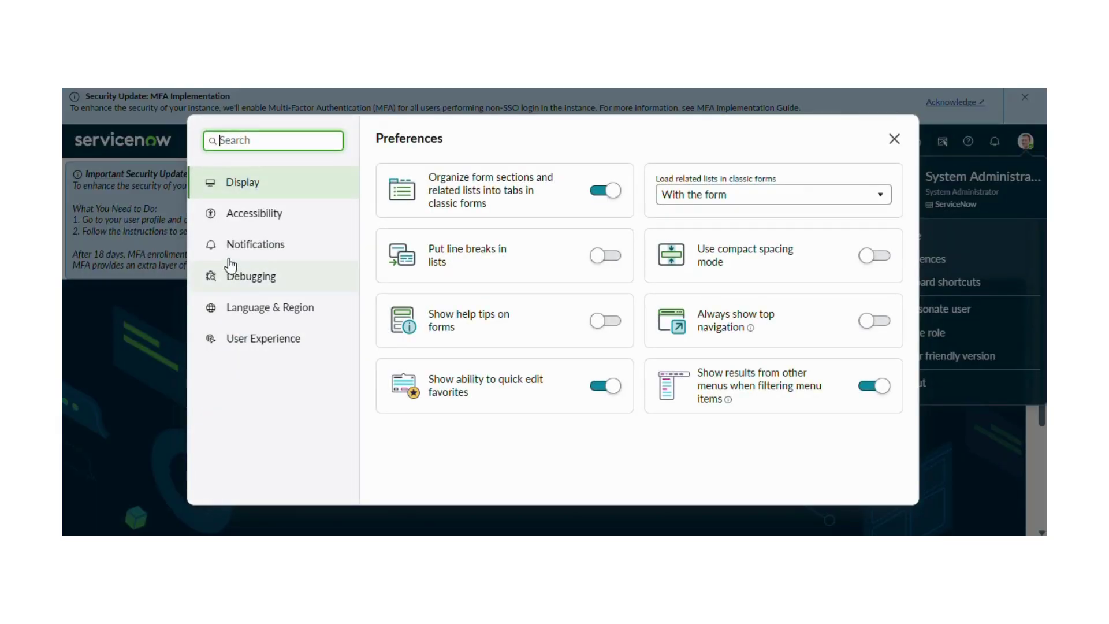
click(231, 227)
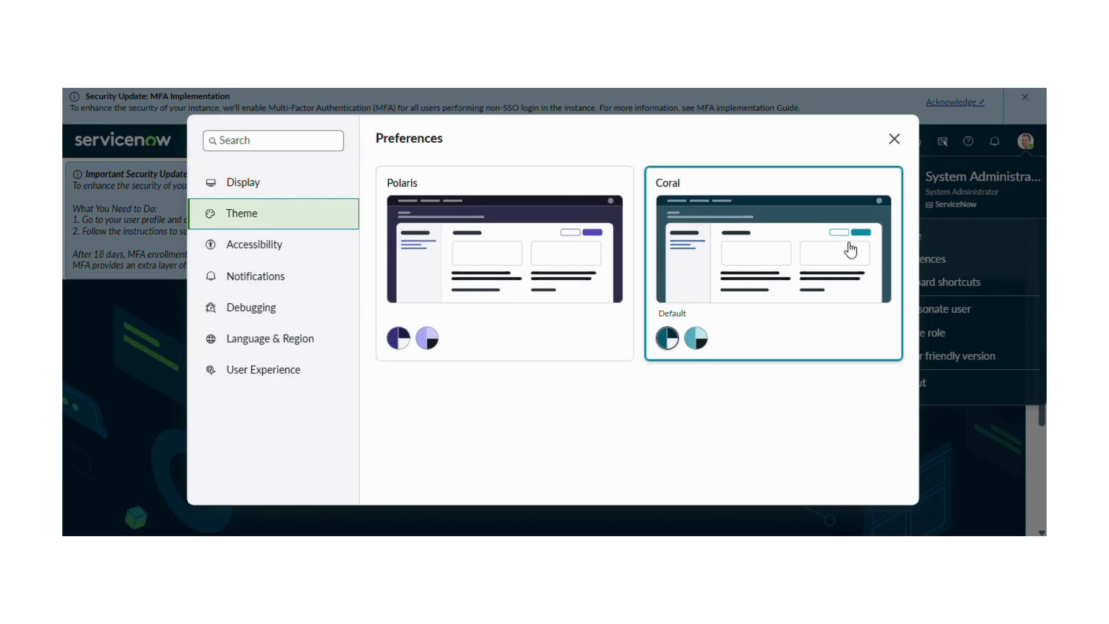
click(697, 338)
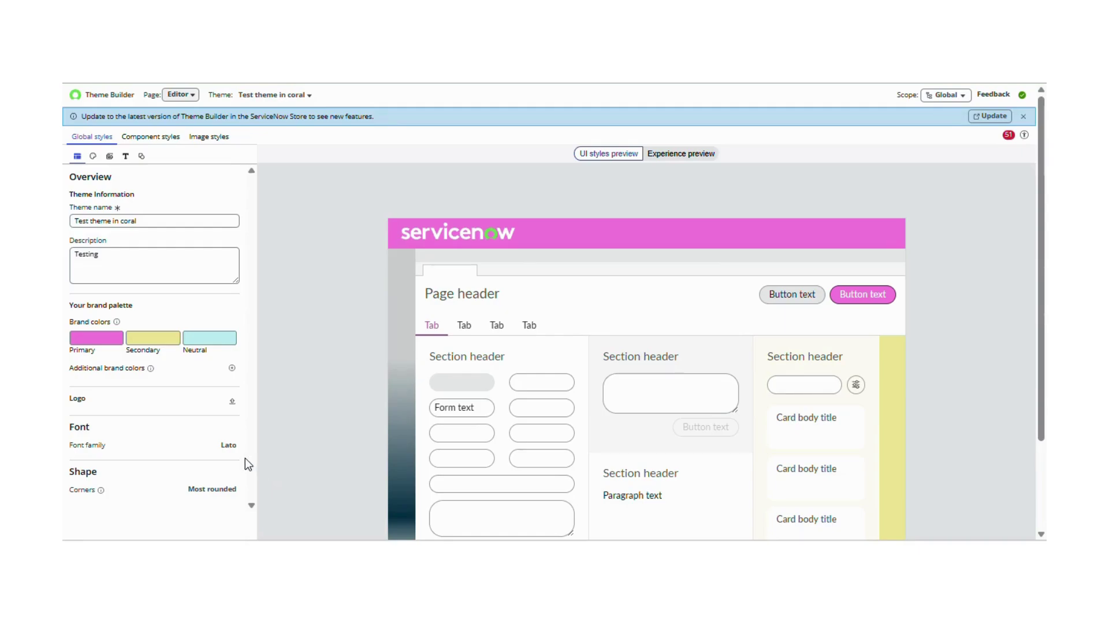
Step: Highlight the Font section, its Lato font family, then the Theme Builder update notice
double_click(79, 427)
click(80, 429)
drag(210, 448, 239, 458)
click(239, 457)
drag(129, 117, 291, 128)
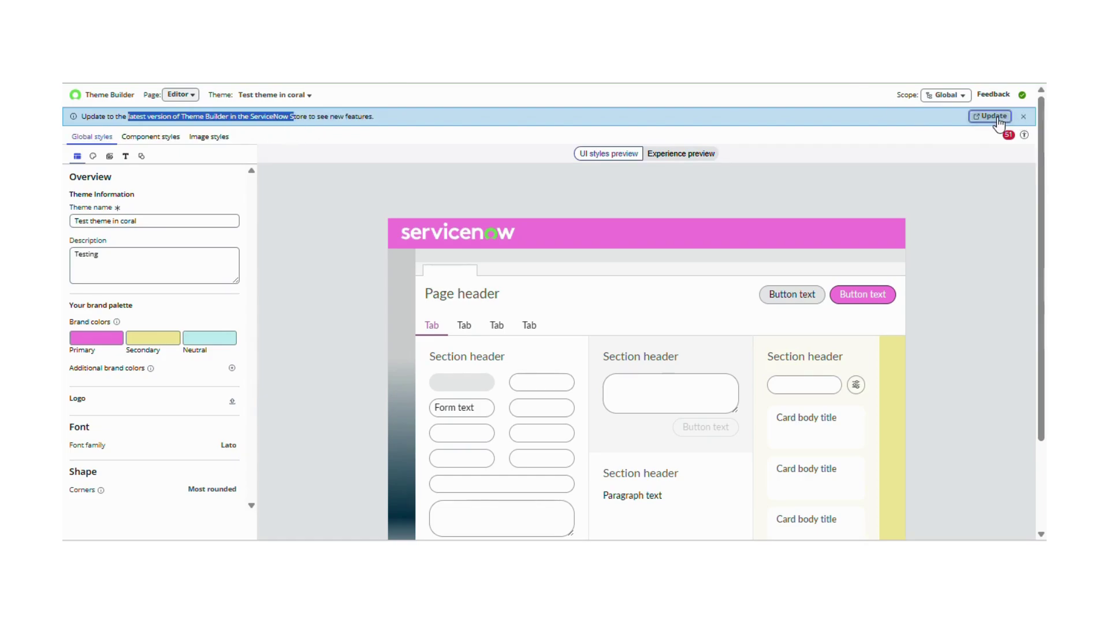
drag(128, 116, 291, 129)
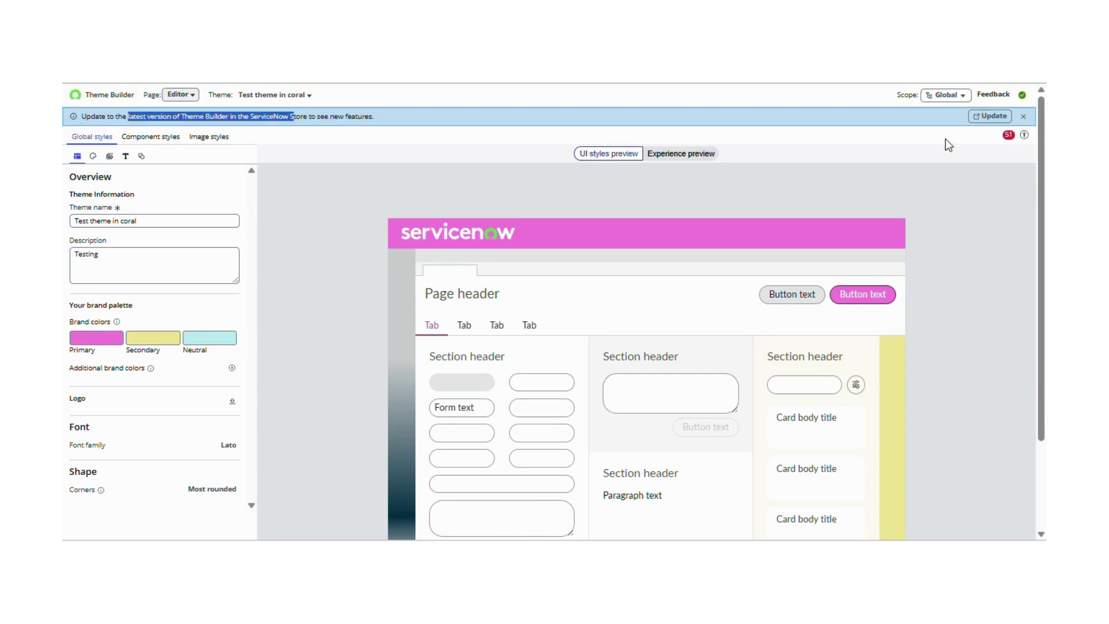